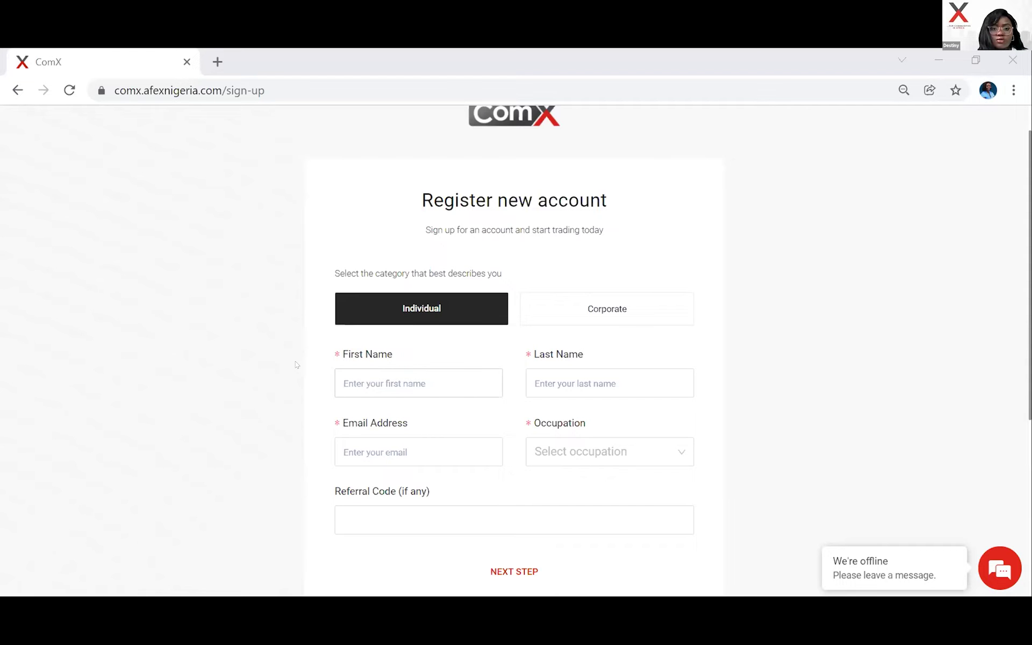
Enter the new user's first name on the sign-up form, correcting its misspelling.
left_click(349, 375)
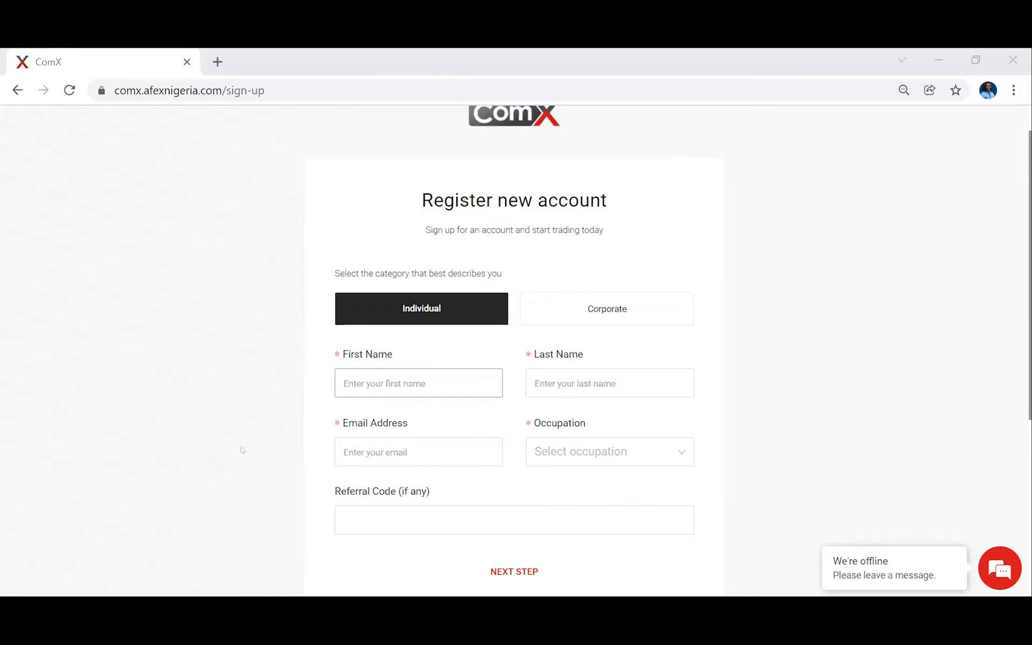
left_click(417, 383)
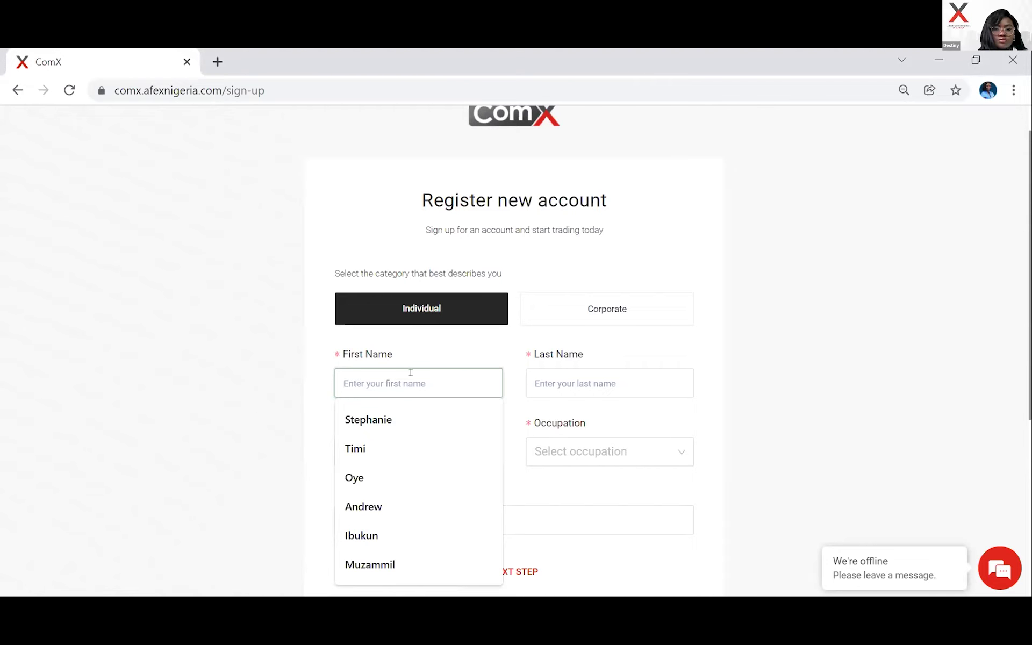
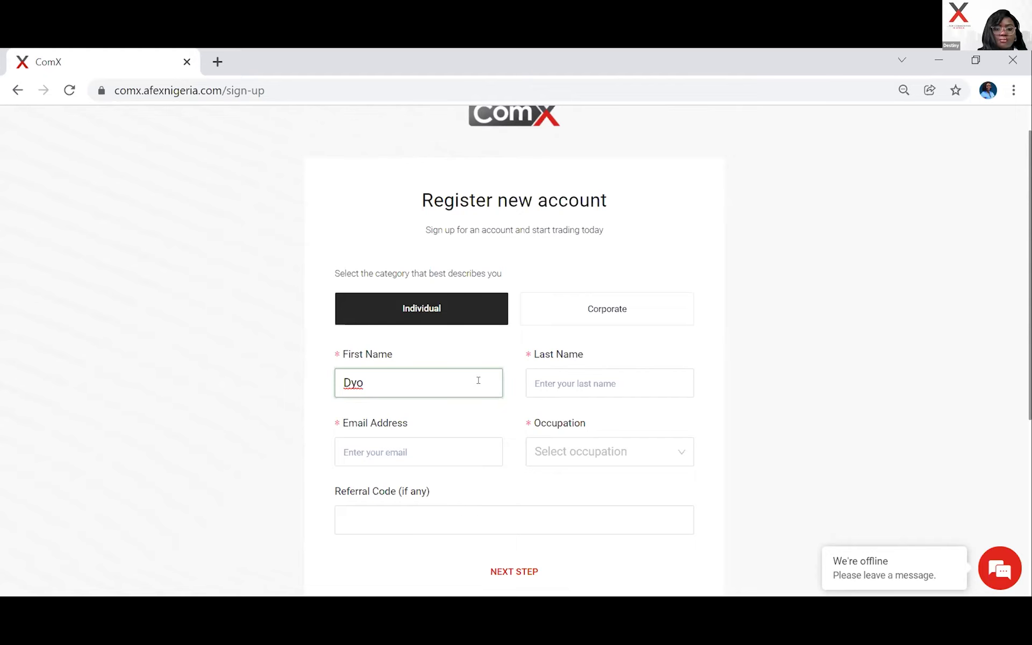
left_click(350, 382)
type("a")
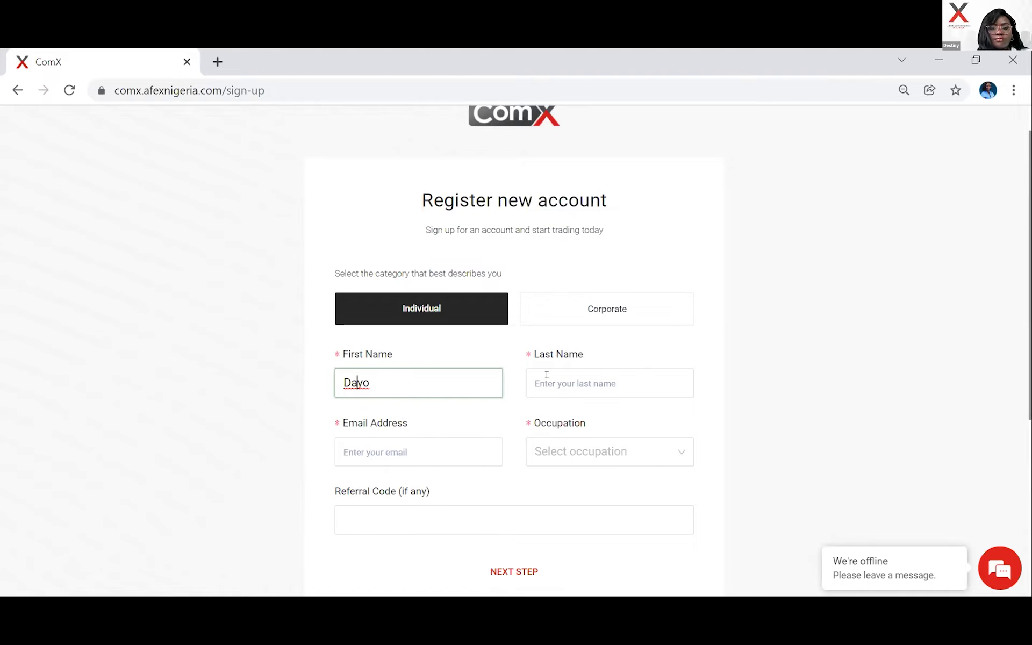
Fill in the user's last name and the suggested e-mail address.
left_click(546, 375)
key("Down")
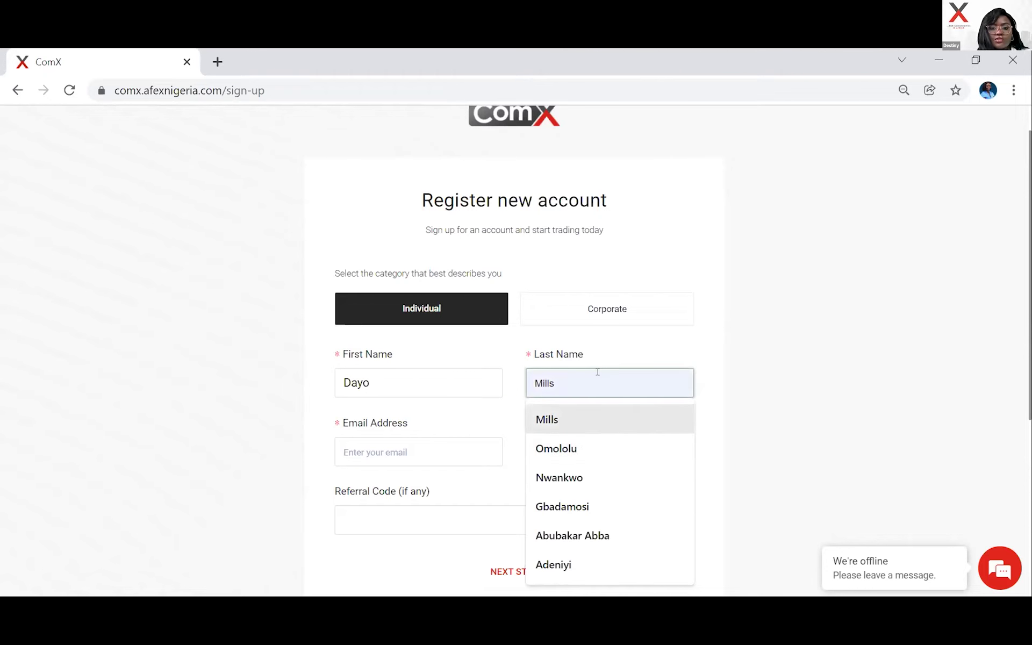
key("Up")
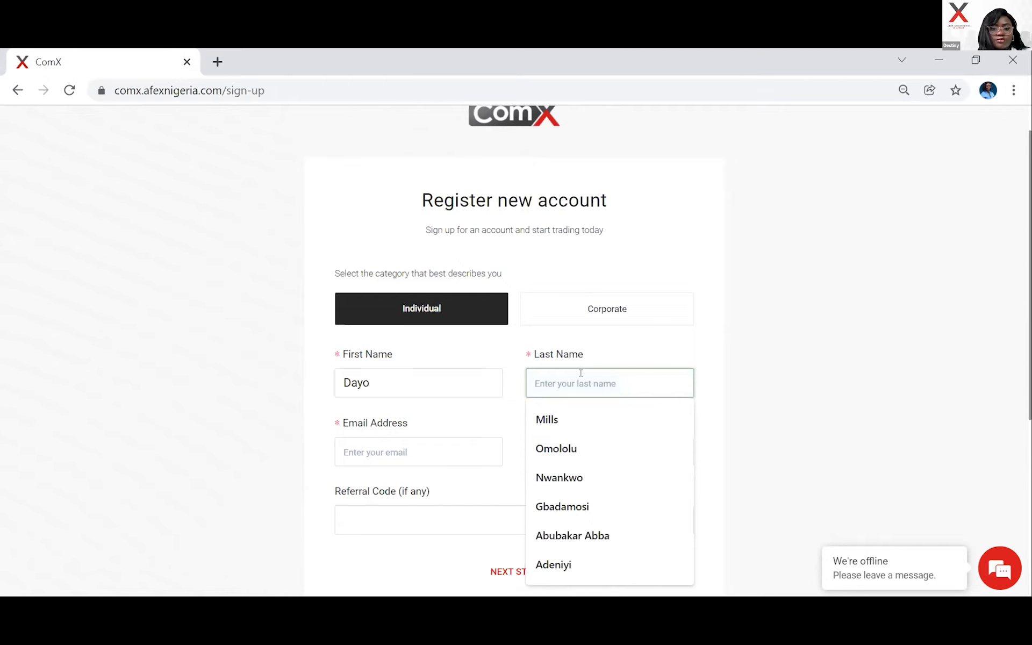
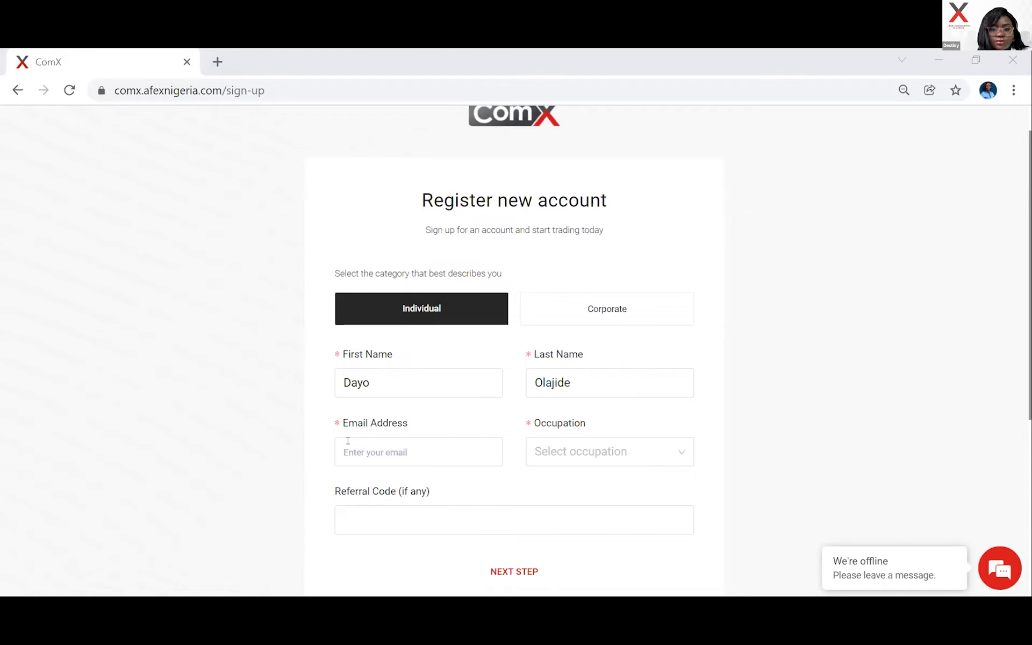
left_click(348, 446)
key("ctrl+v")
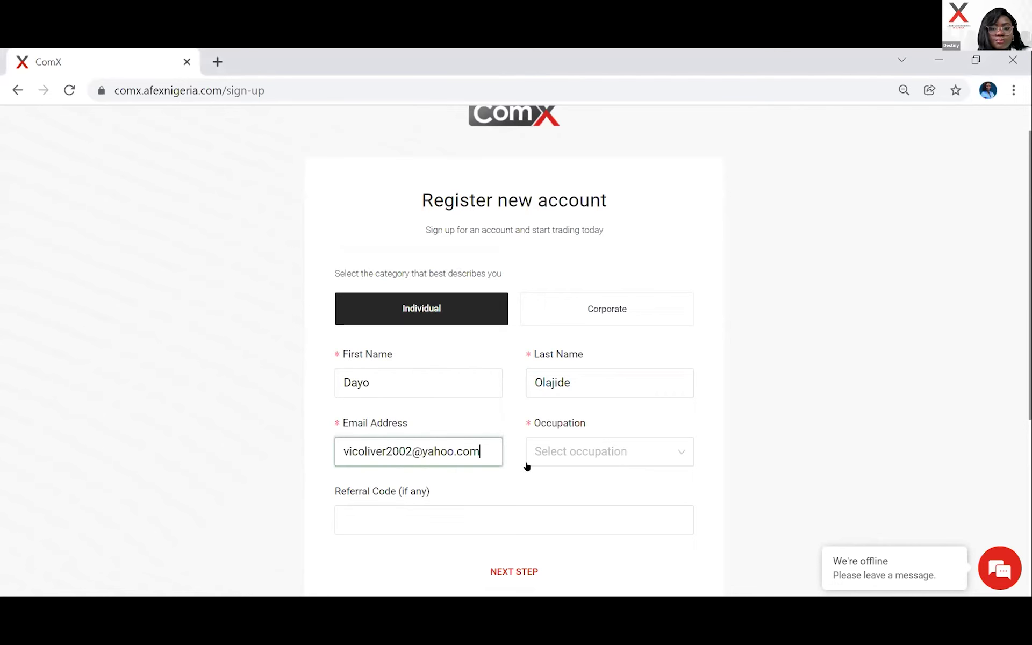
left_click(562, 456)
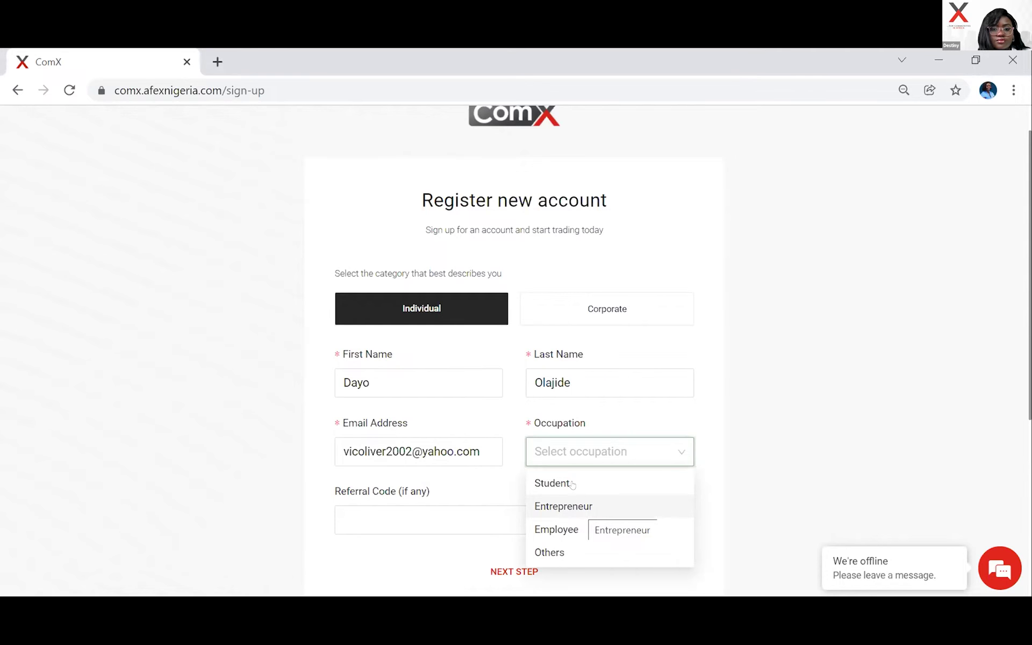
Set the occupation to Entrepreneur and leave the referral code blank.
left_click(538, 552)
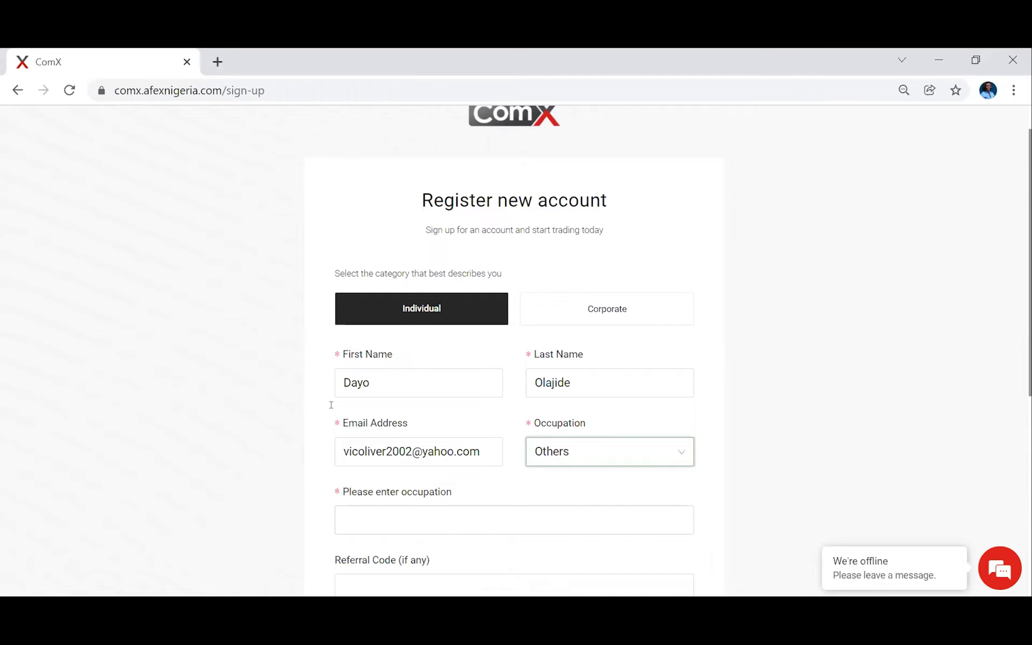
scroll(331, 405, "down", 1)
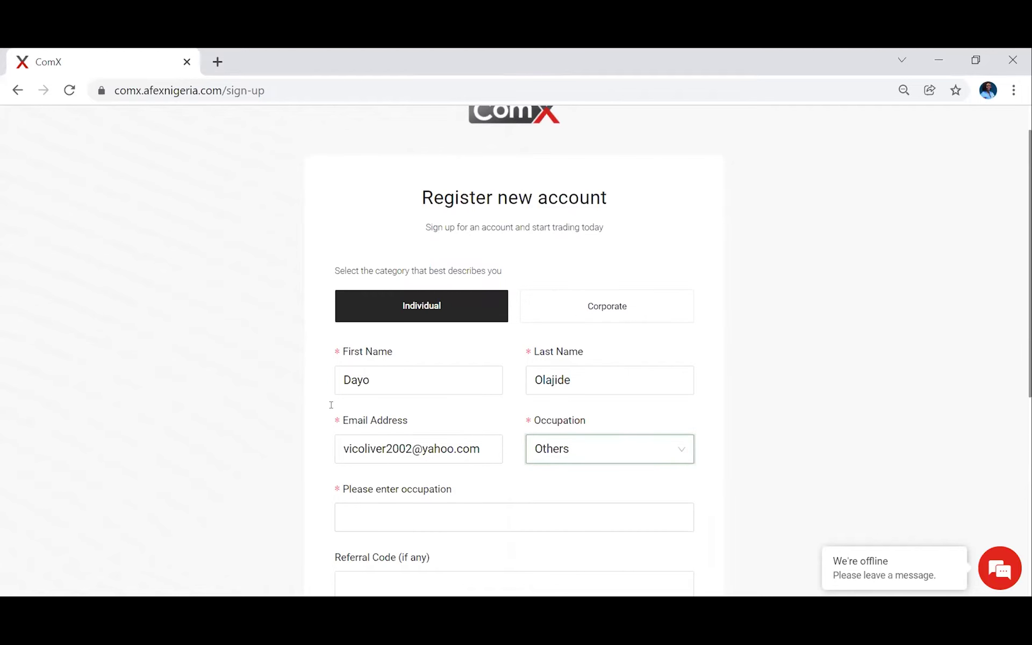
scroll(331, 405, "down", 1)
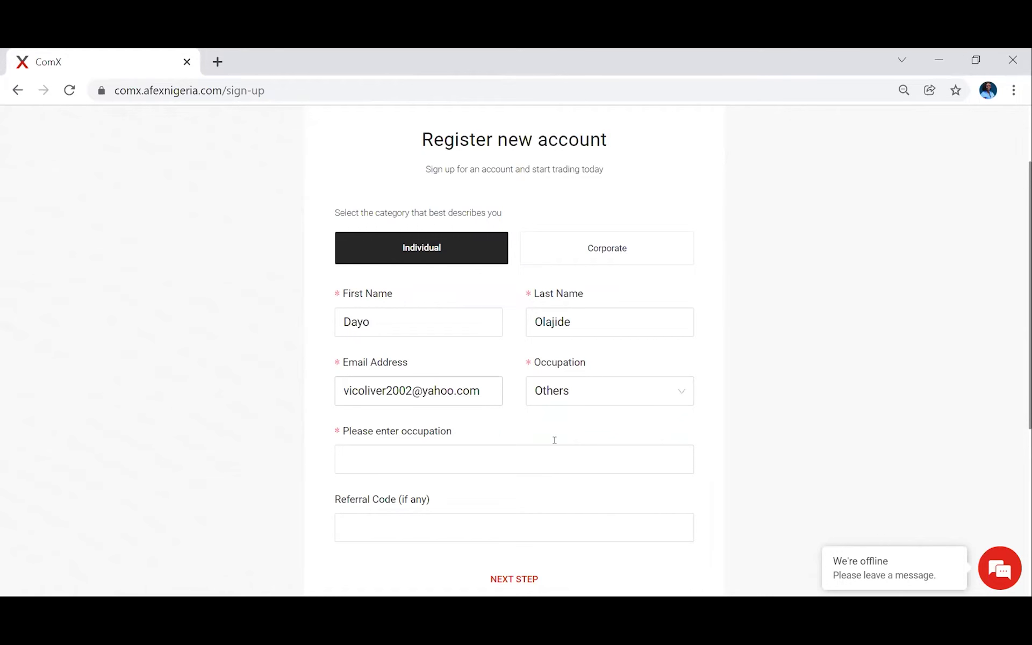
key("Up")
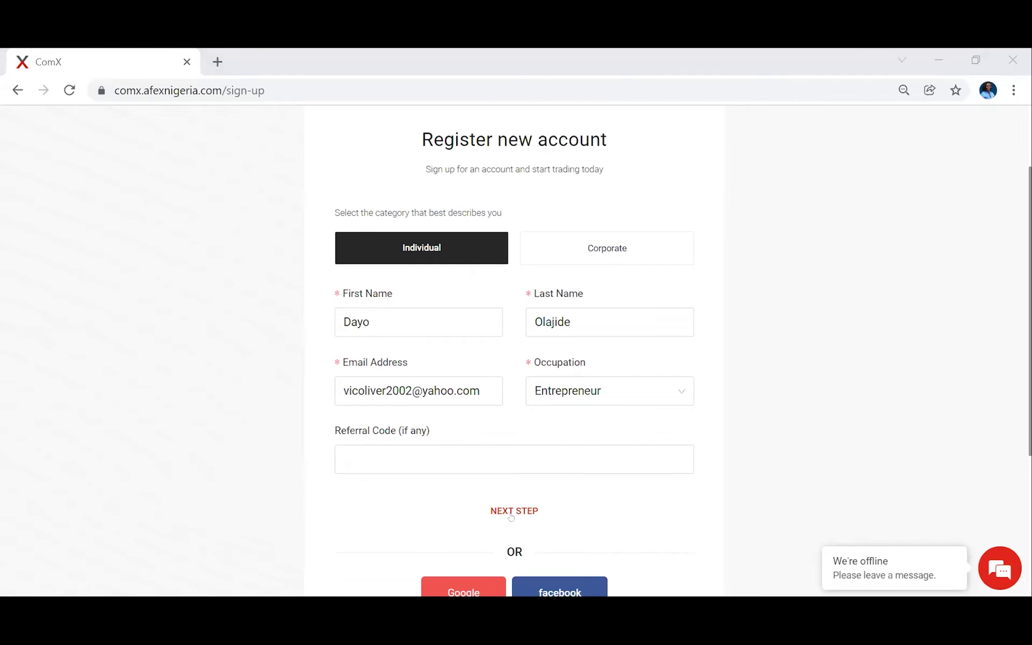
Go to the password step, then enter and confirm a matching account password.
left_click(504, 509)
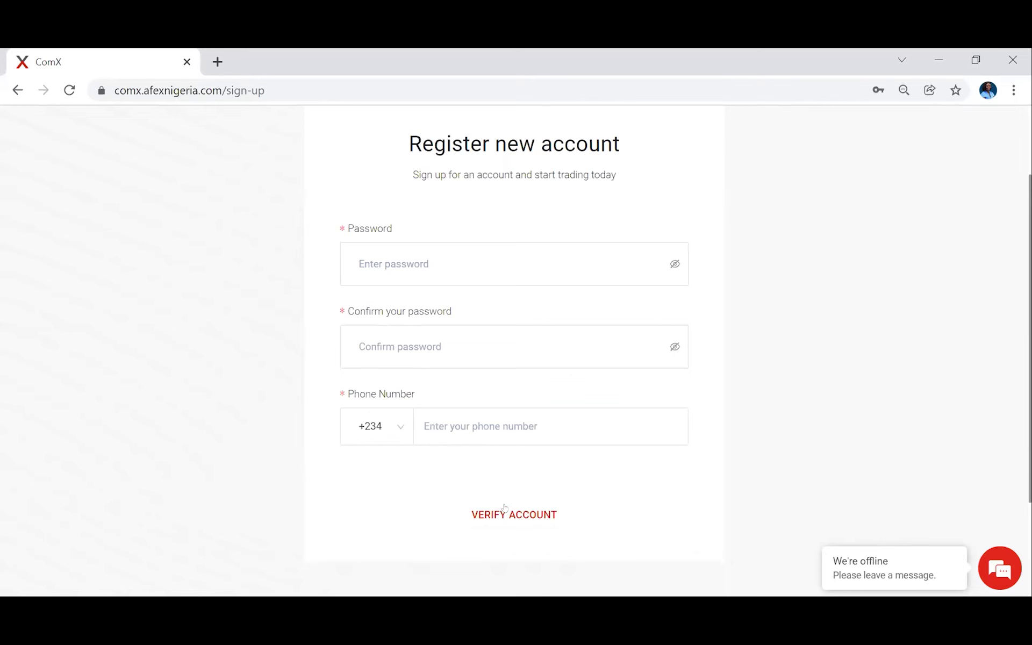
left_click(435, 261)
type("a")
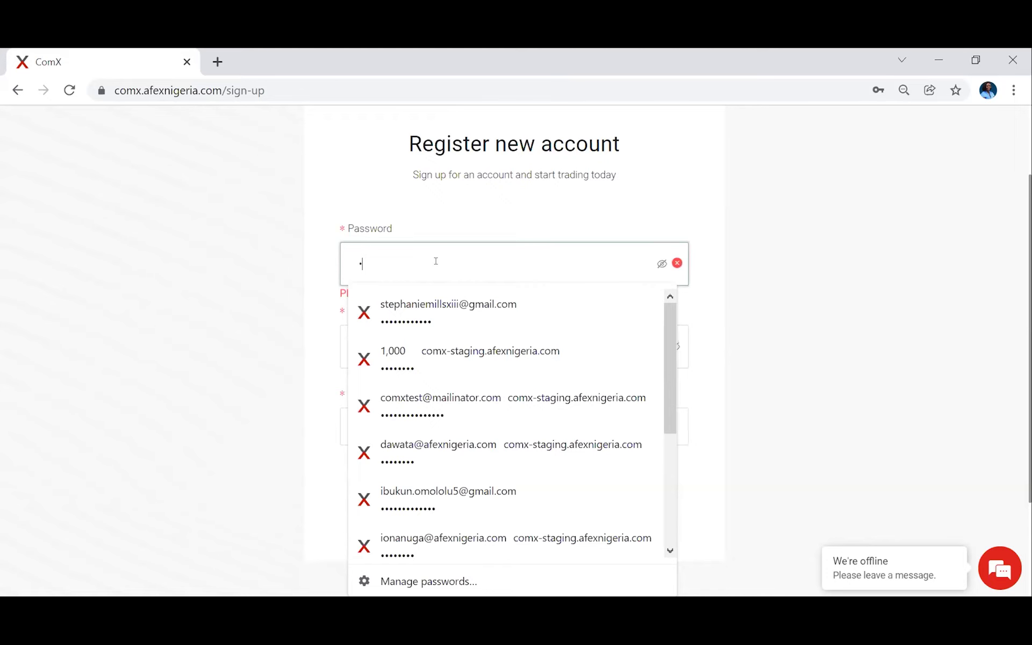
type("bcdefghijkl")
left_click(486, 330)
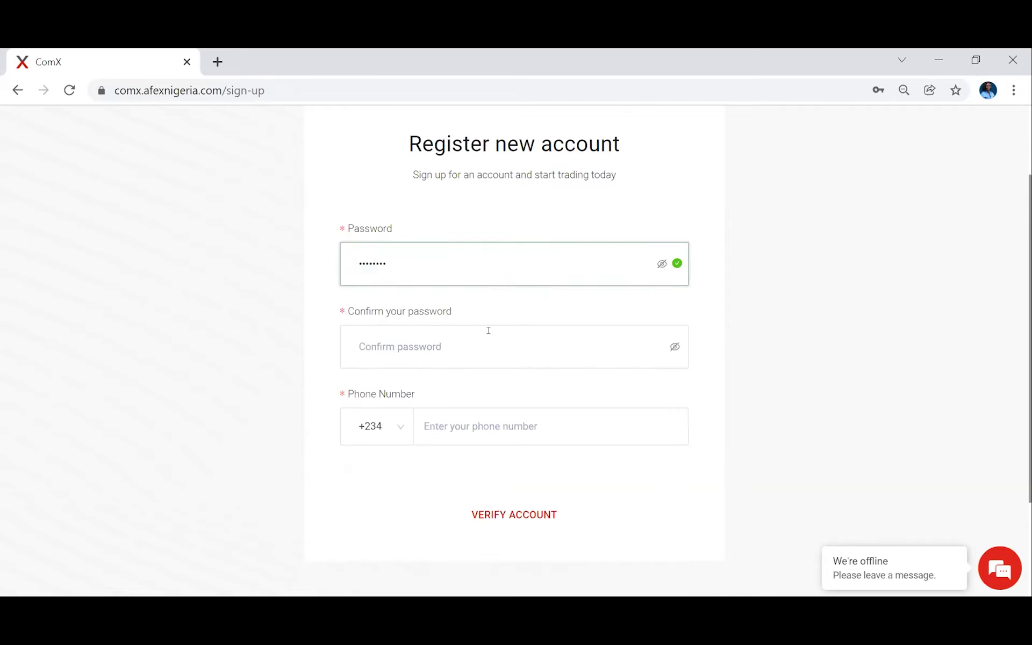
left_click(417, 254)
type("12")
left_click(392, 337)
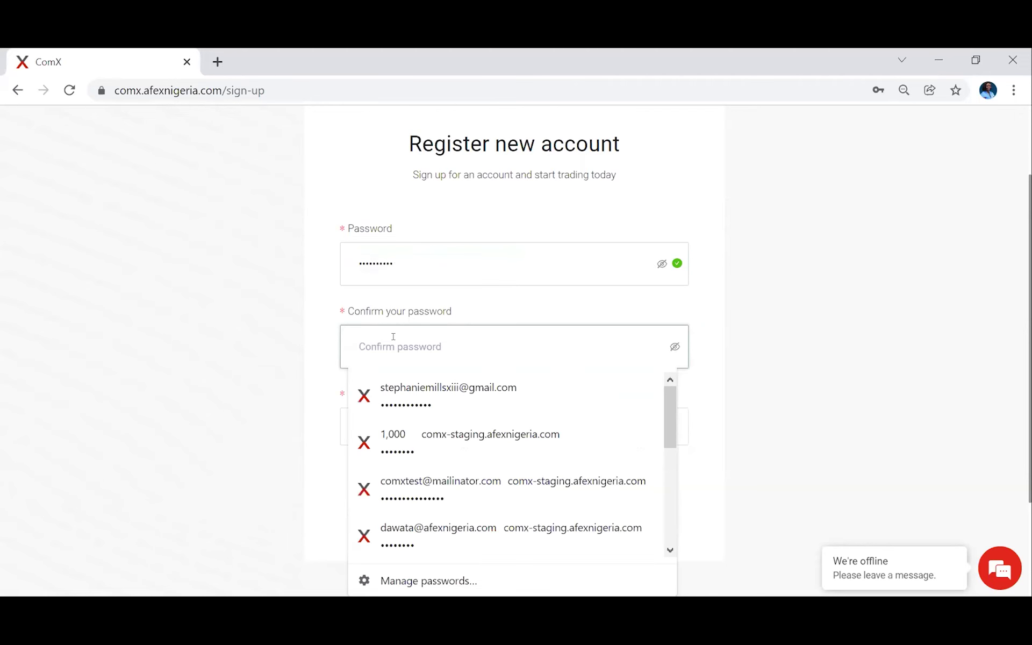
type("p")
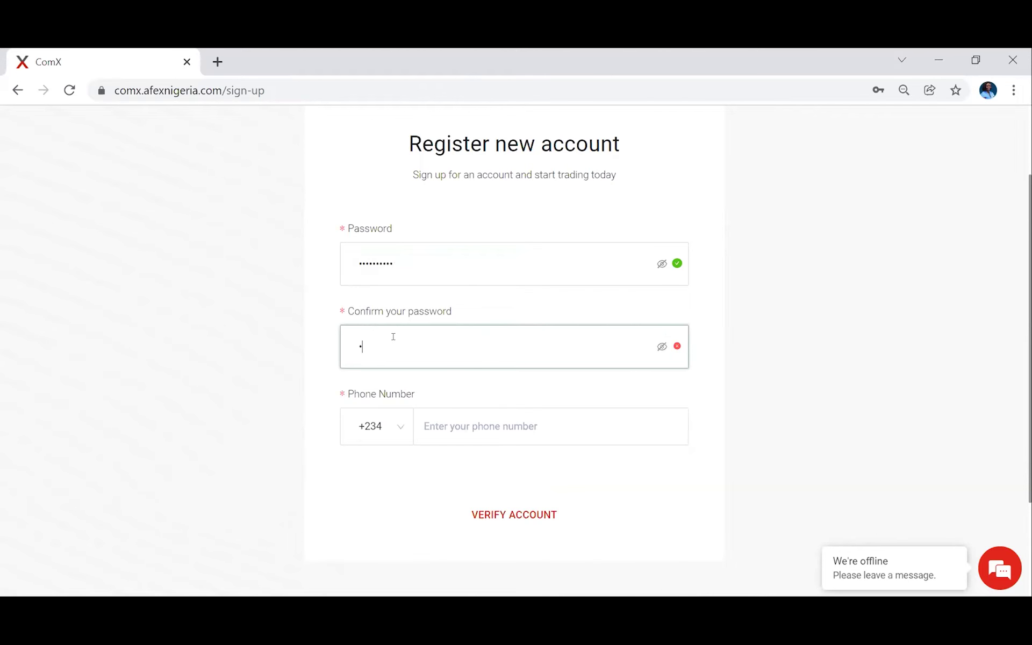
key("ctrl+v")
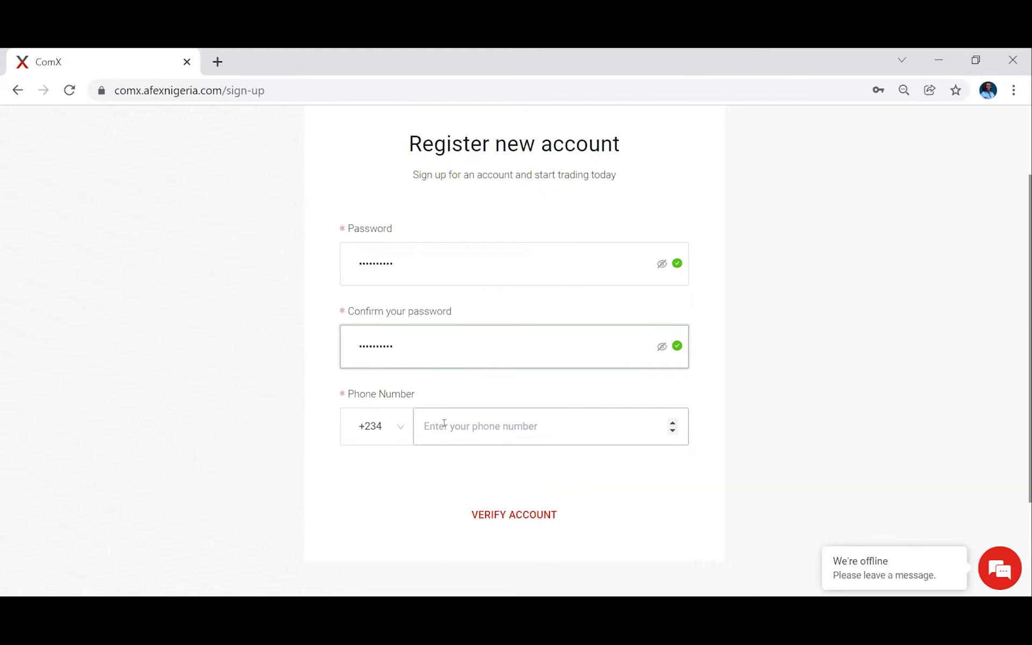
Fill in the saved phone number without its leading zero and submit the registration.
left_click(444, 424)
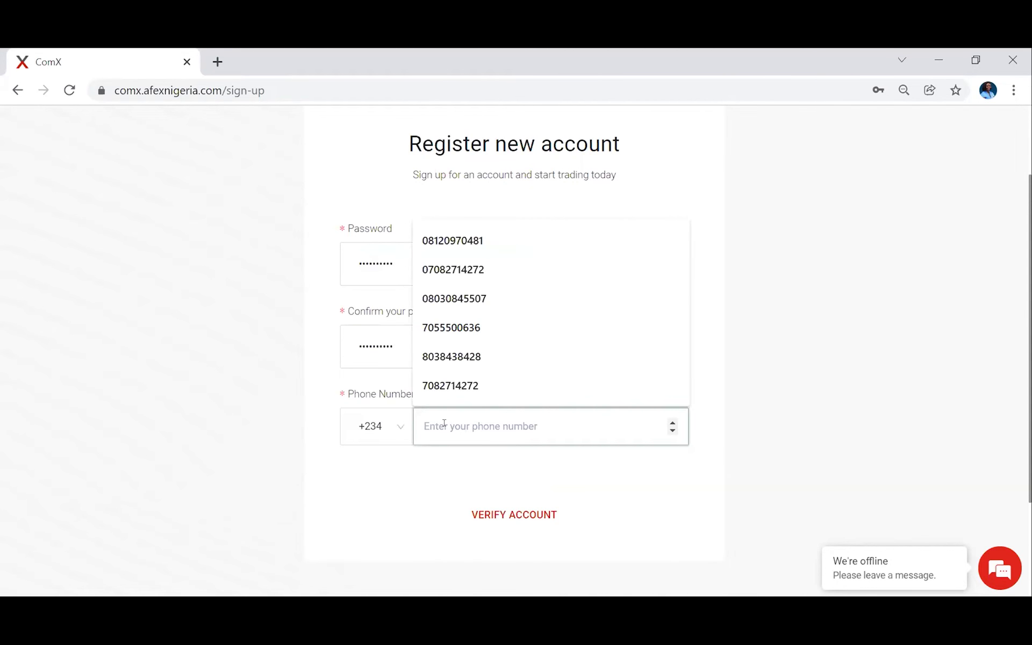
key("ctrl+v")
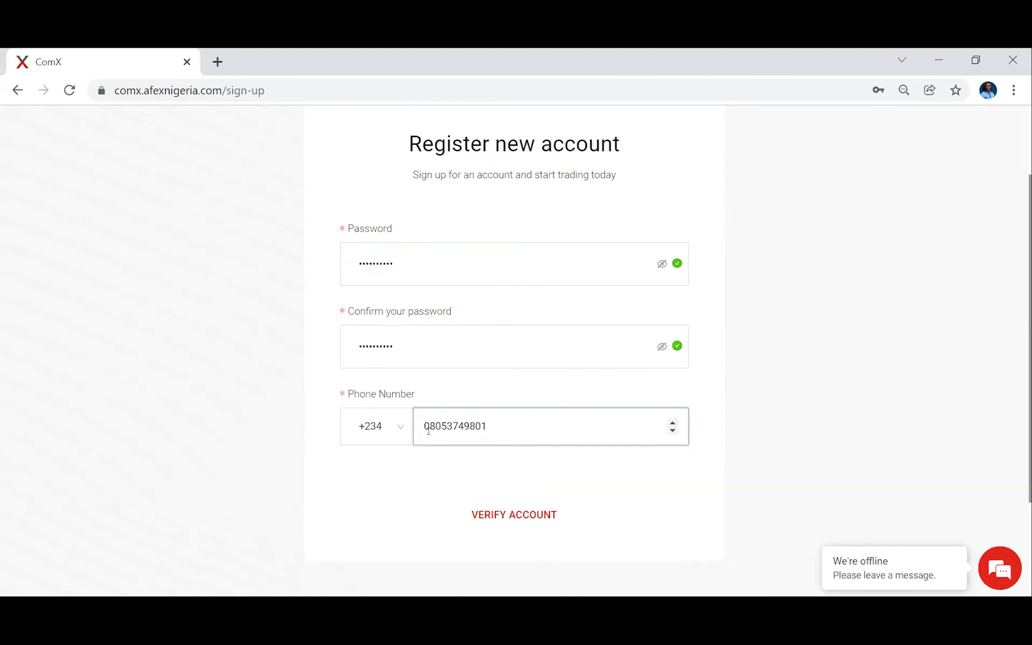
key("BackSpace")
left_click(504, 516)
left_click(504, 515)
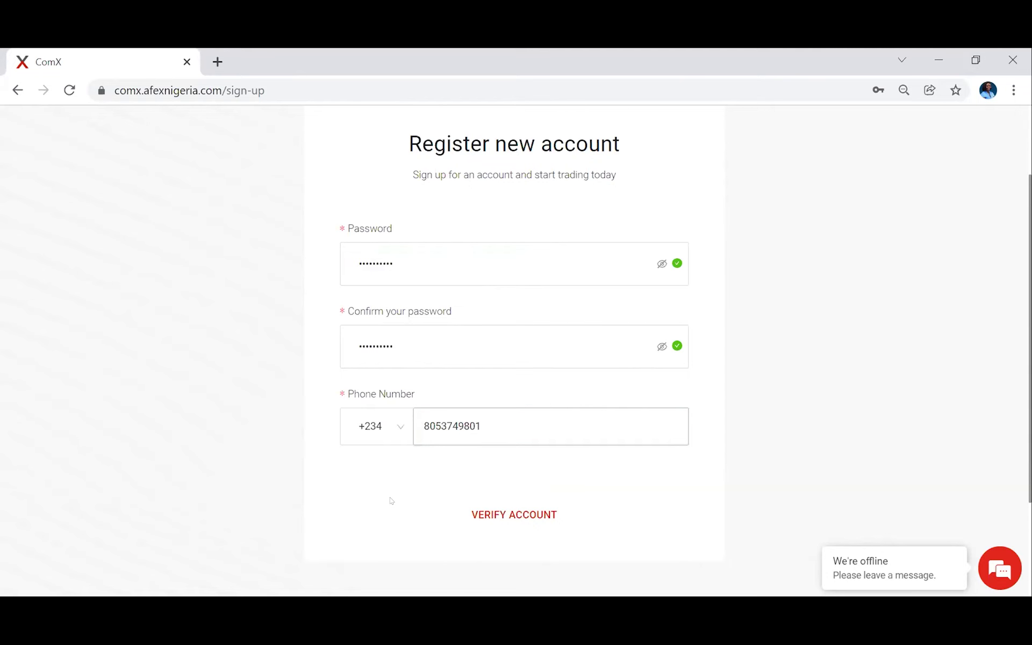
left_click(390, 500)
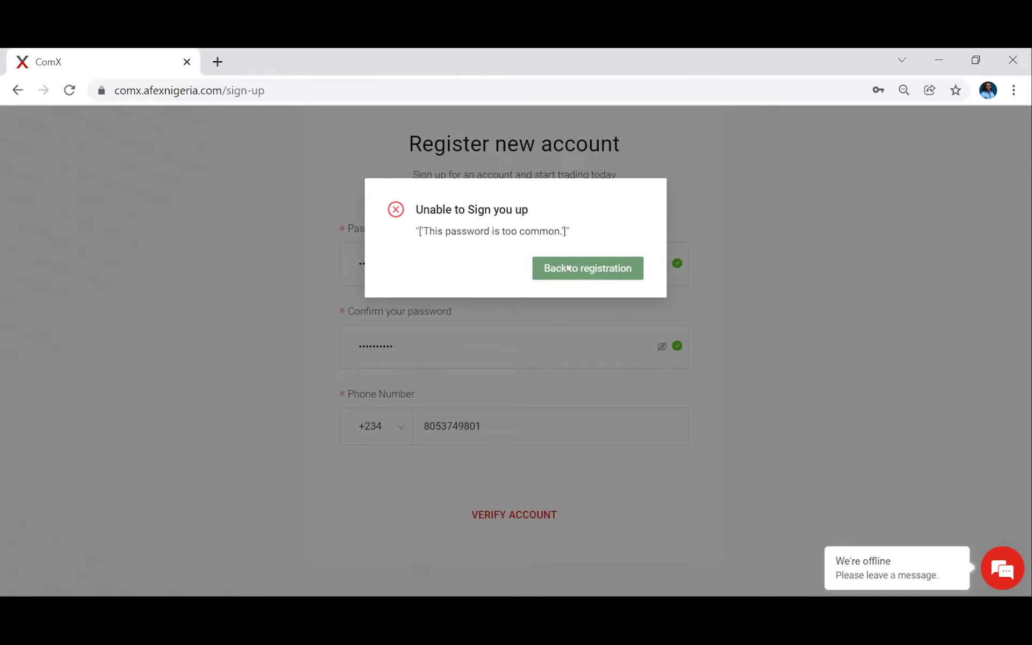
Dismiss the 'password too common' sign-up error.
left_click(529, 305)
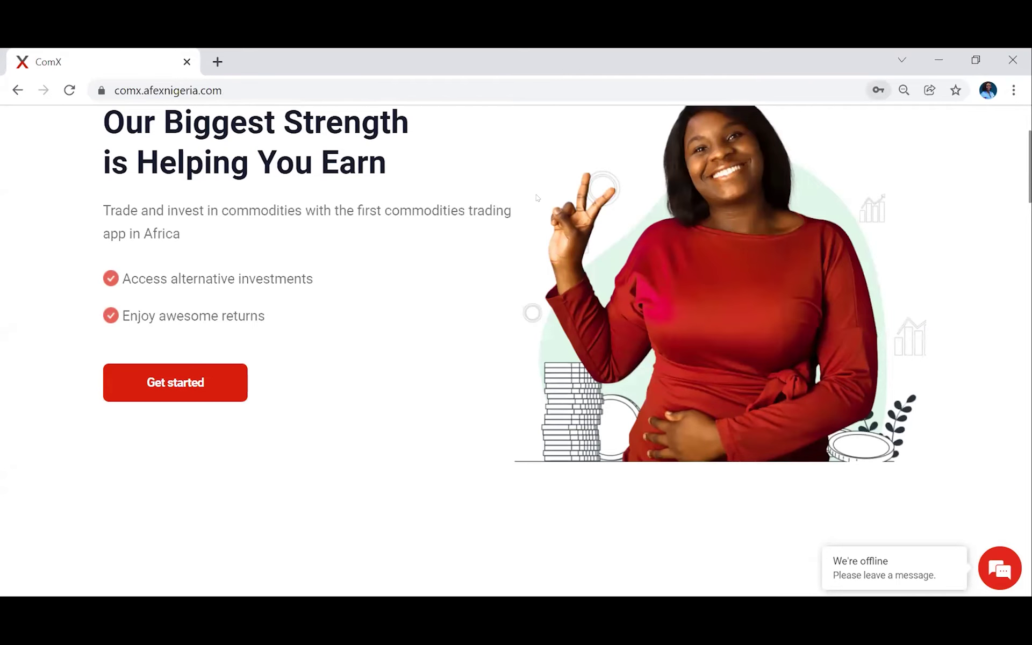
Sign in to ComX from the homepage header using the saved credentials.
scroll(475, 122, "up", 3)
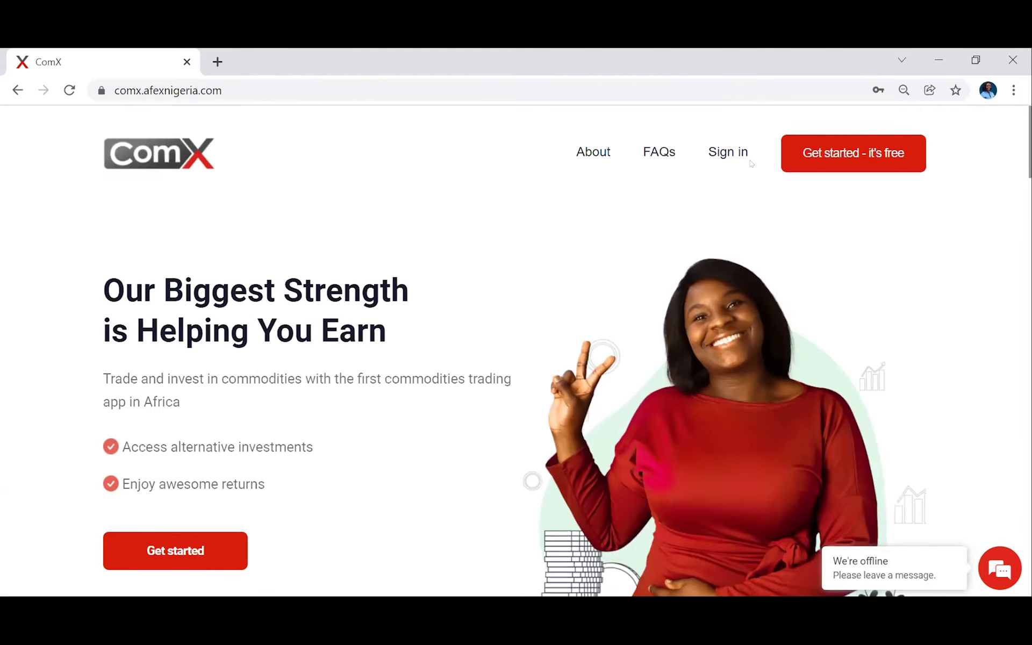
left_click(725, 150)
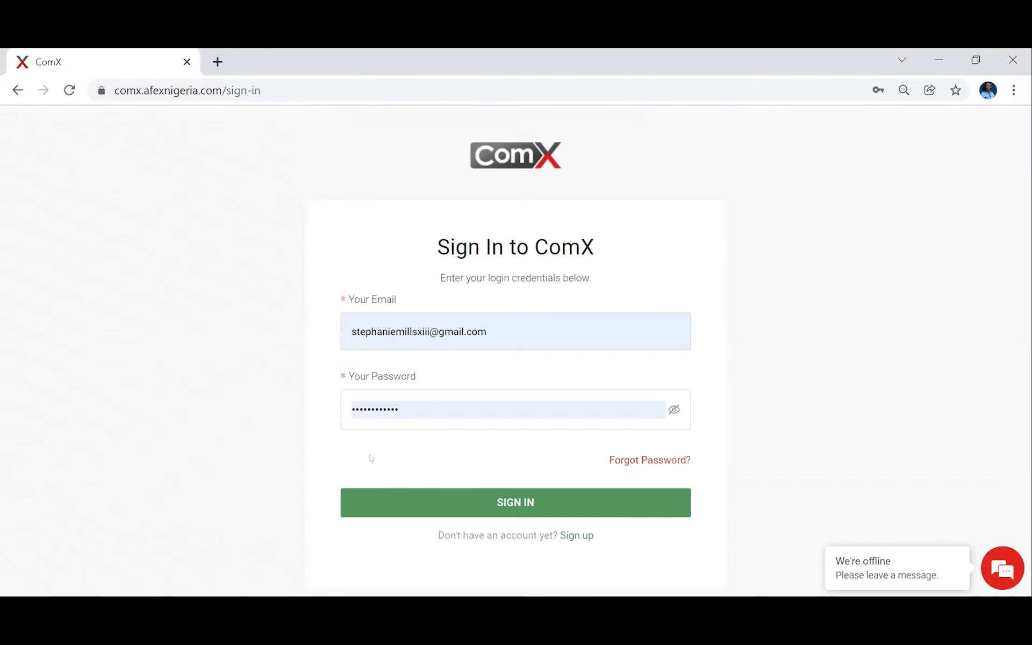
left_click(393, 502)
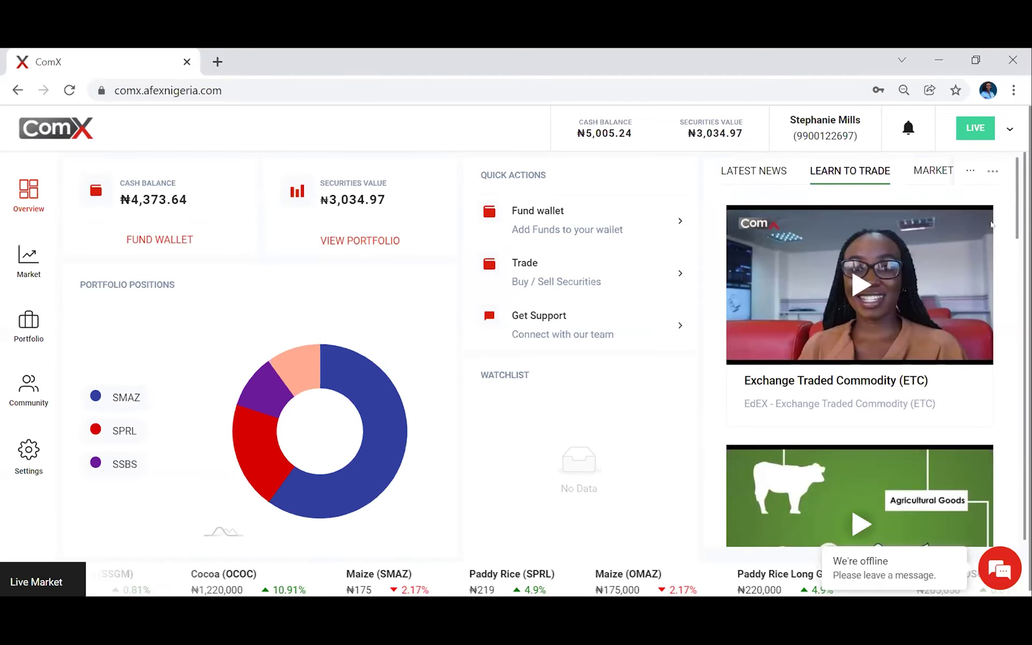
Switch the dashboard side panel to Market Reports, showing the 2021-11-22 Weekly Report.
left_click_drag(1017, 214, 1017, 261)
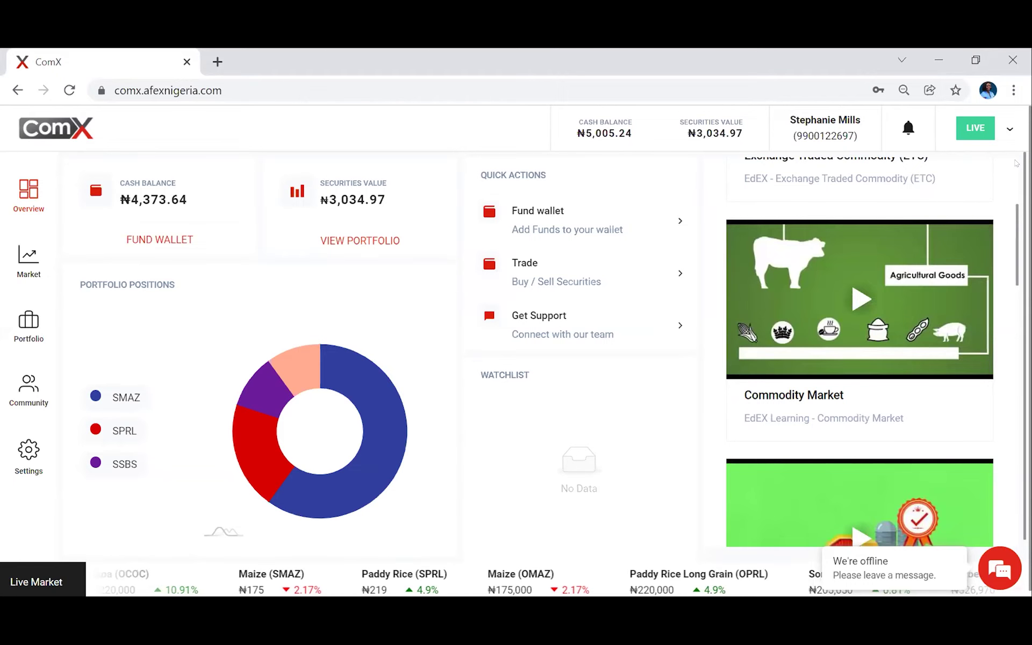
scroll(1017, 163, "up", 4)
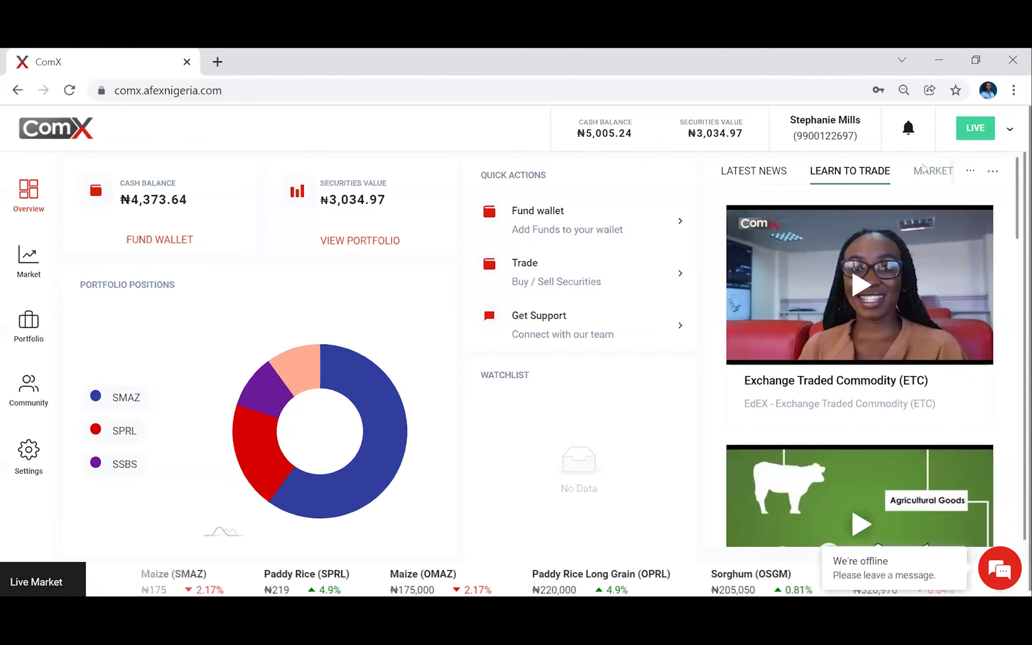
left_click(923, 168)
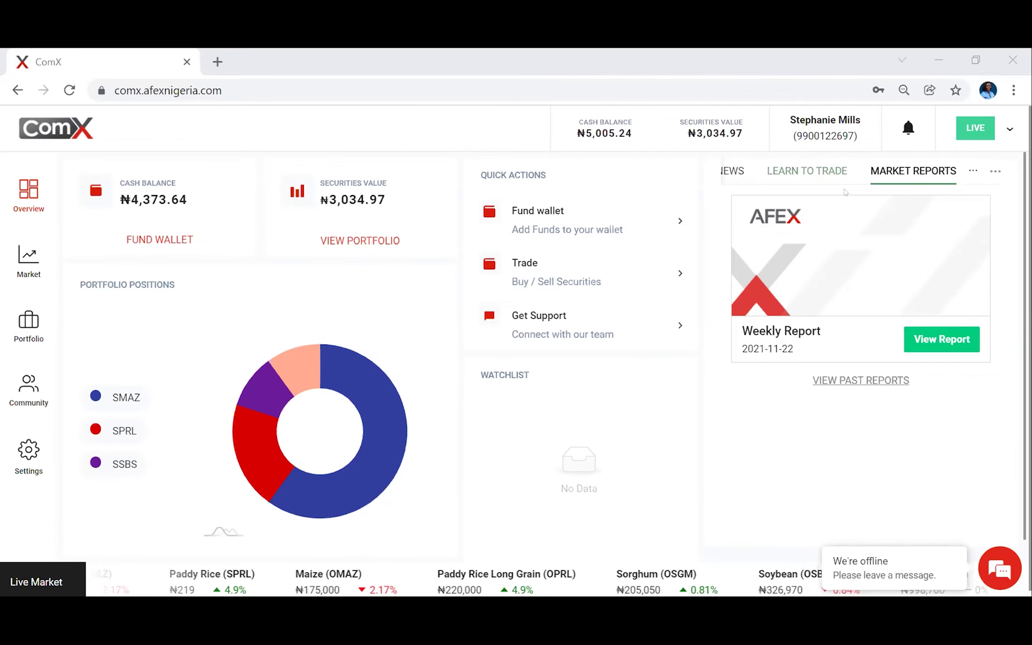
View the Learn to Trade and Latest News panels, then go to the Market product view.
left_click(844, 192)
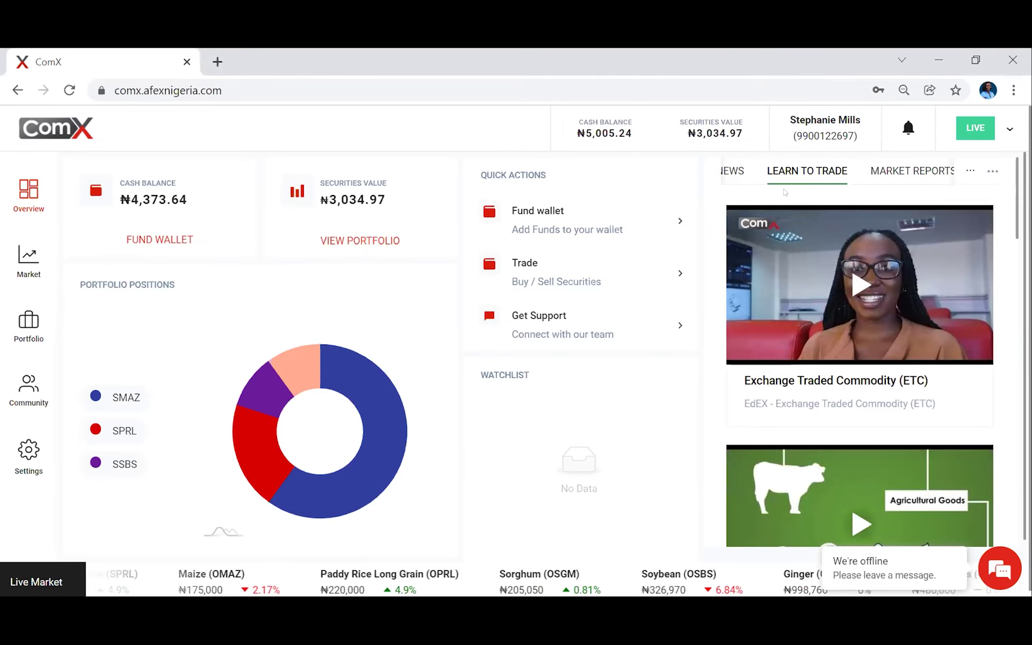
left_click(749, 176)
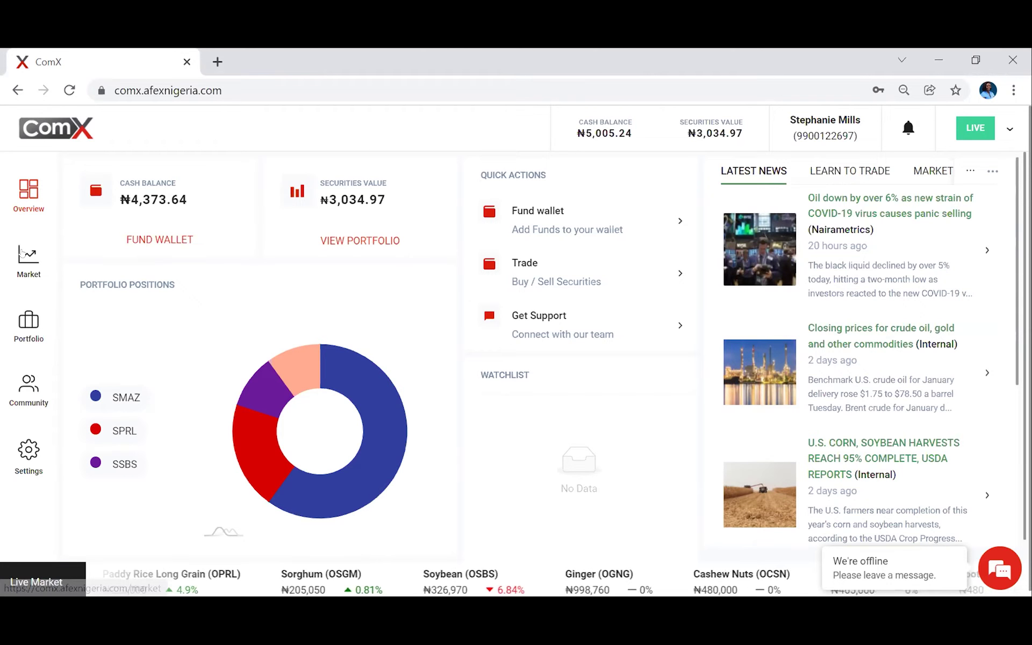
left_click(21, 252)
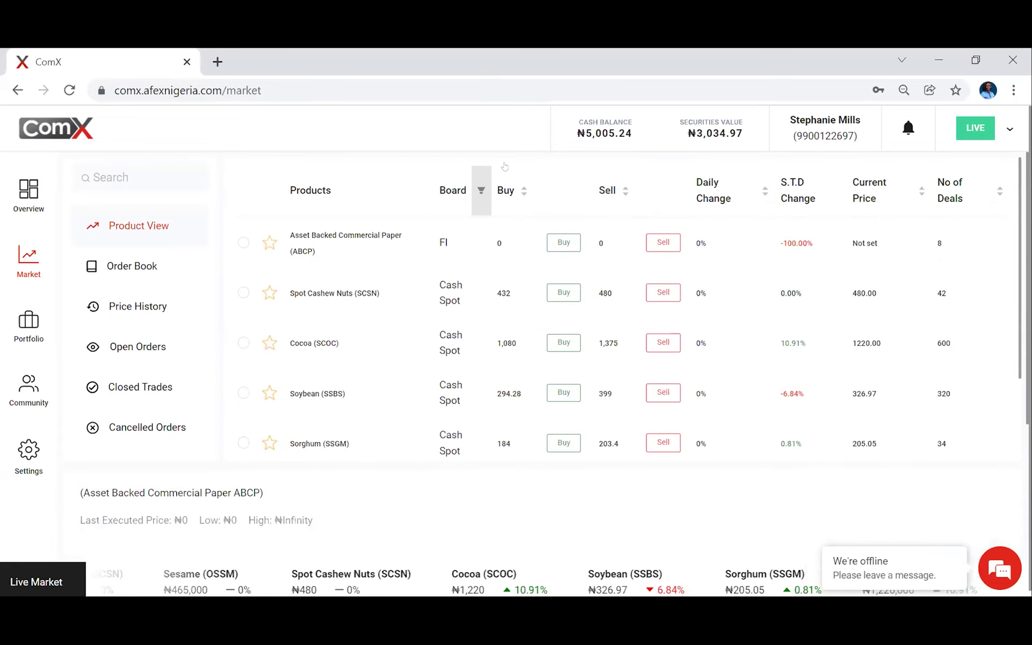
Sort the Market products by Buy price ascending, leaving the Board filter unapplied.
left_click(481, 190)
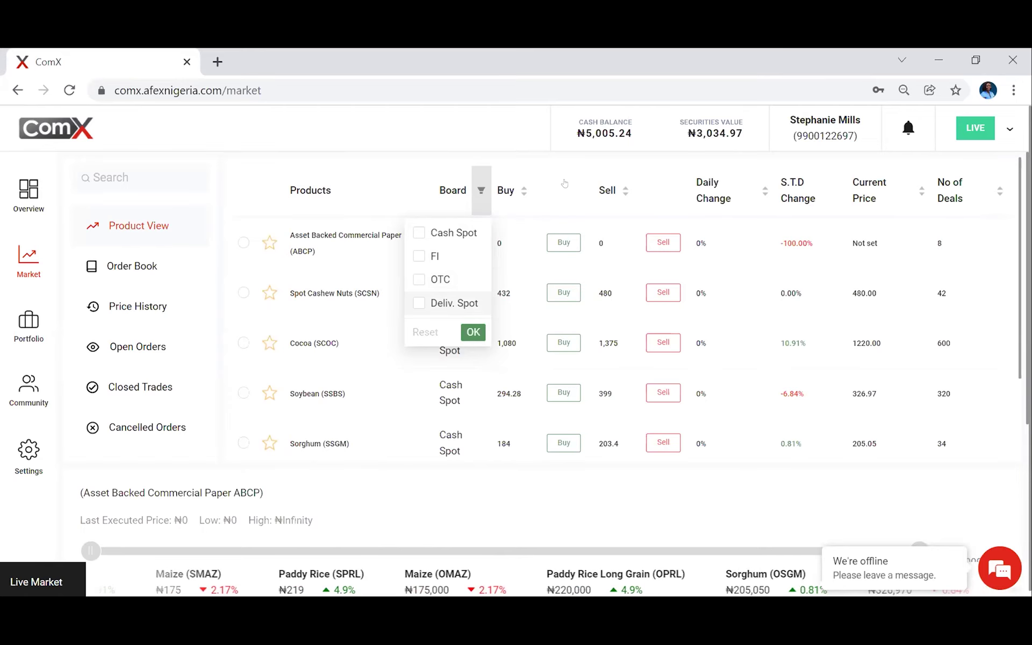
left_click(508, 189)
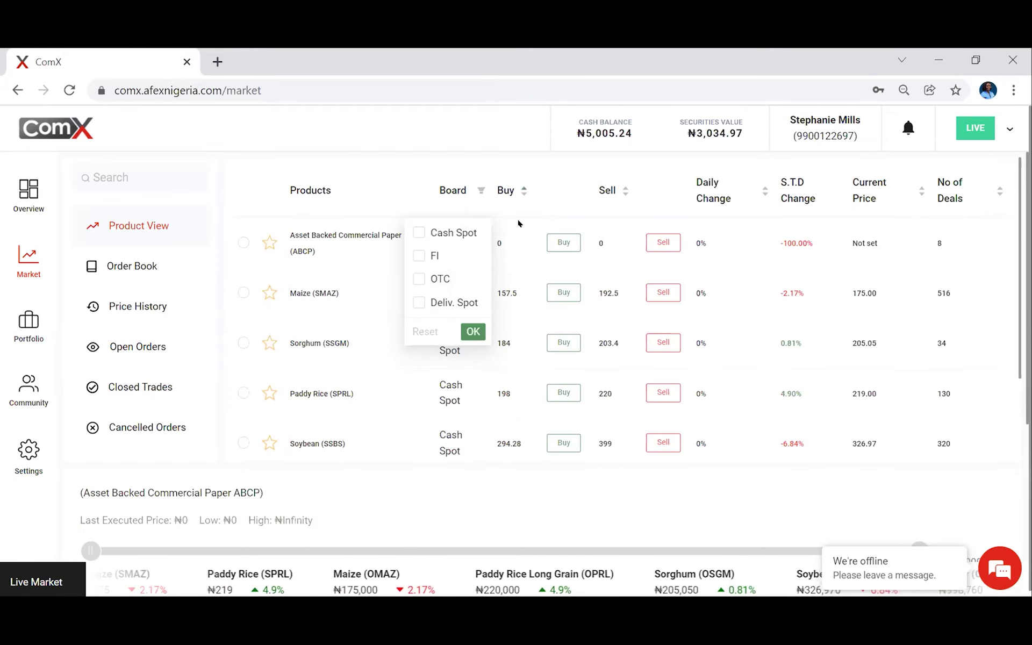
left_click(503, 440)
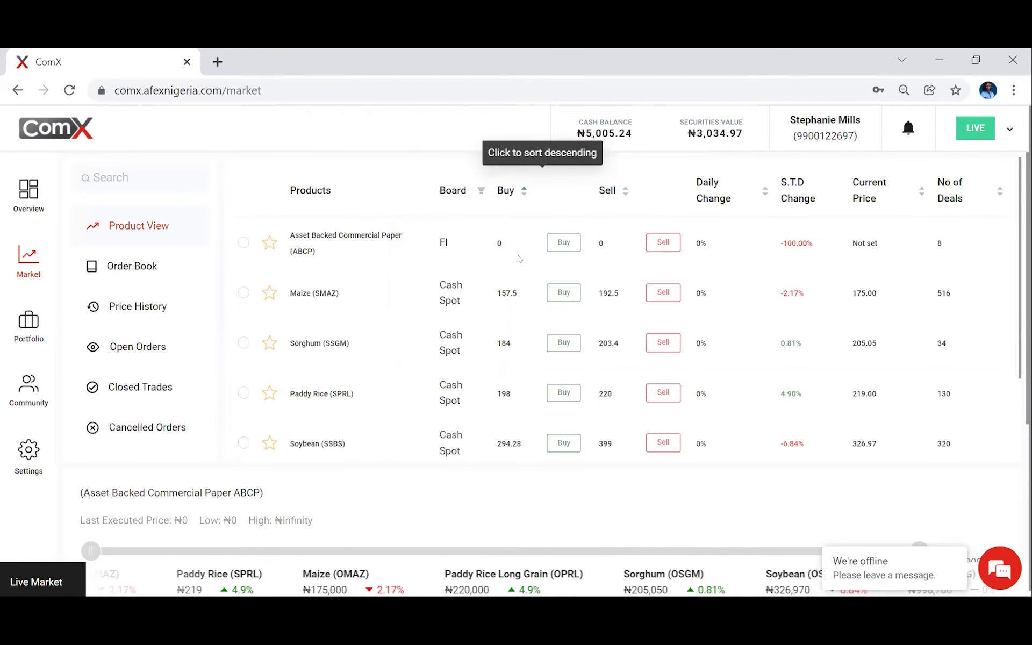